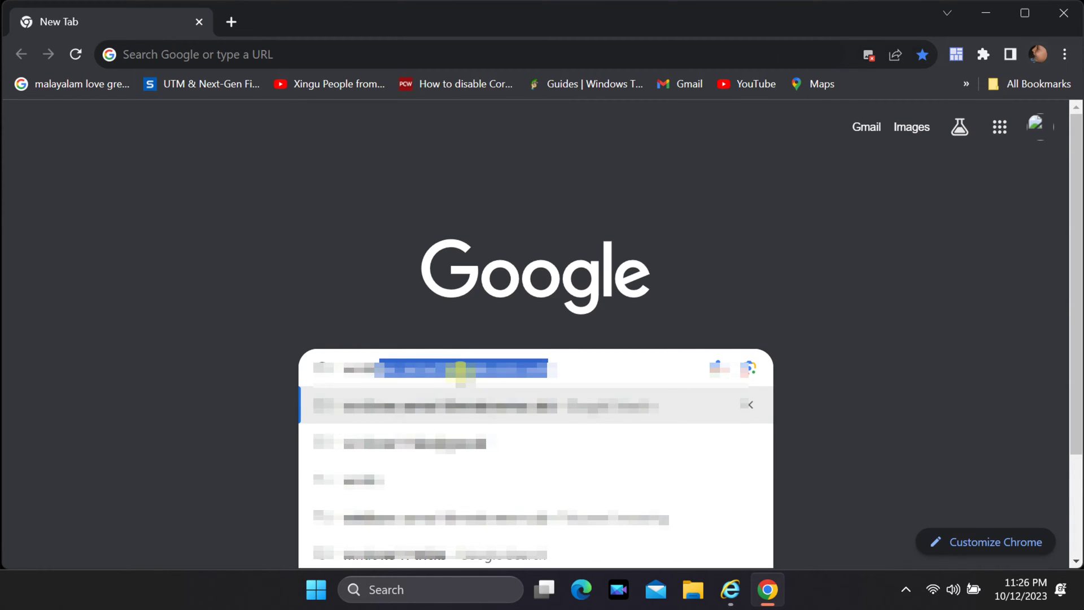
Run a Google search for 'windows logo' and view its image results, which fail to load
key("BackSpace")
type("11")
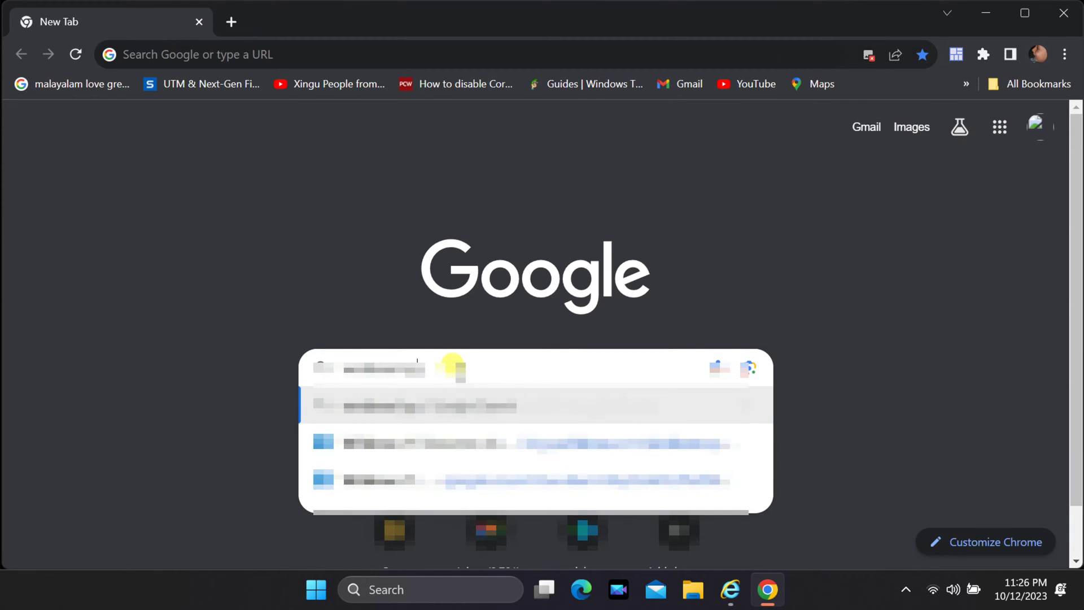
left_click(435, 409)
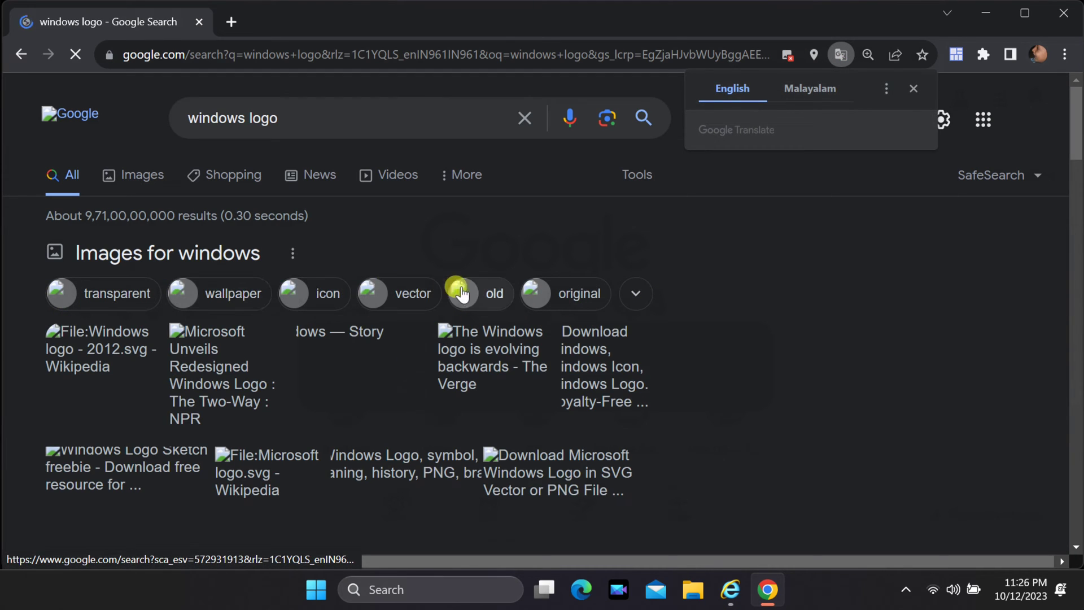
left_click(913, 88)
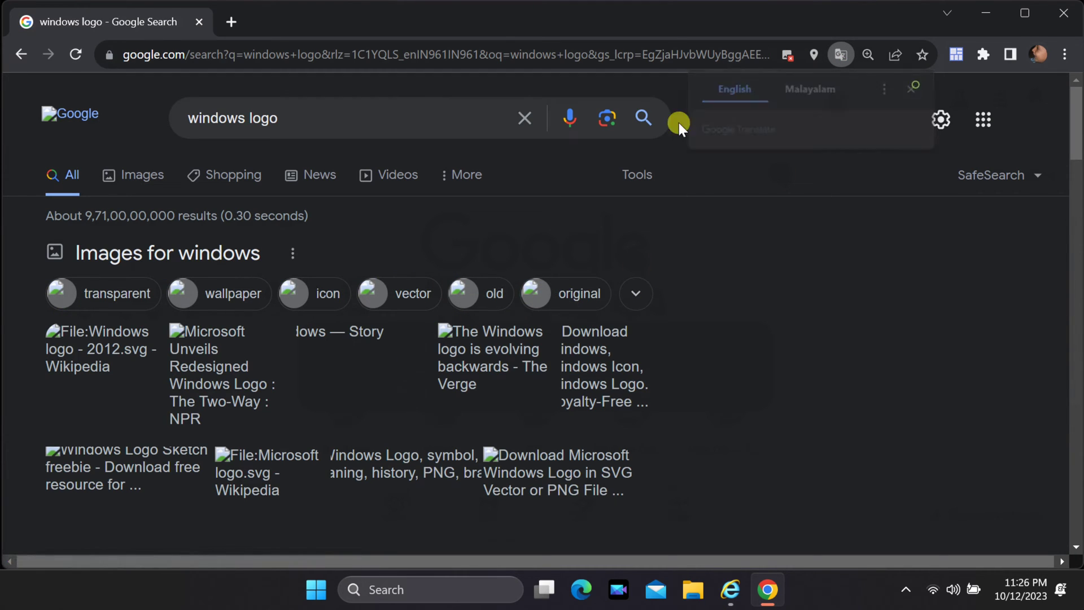
left_click(137, 176)
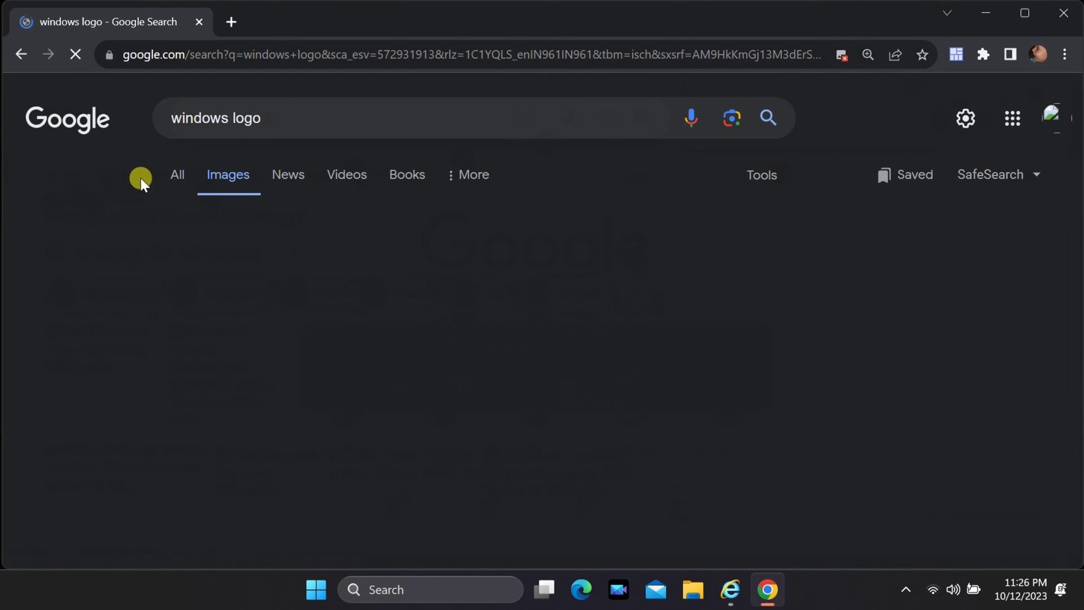
scroll(717, 384, "down", 3)
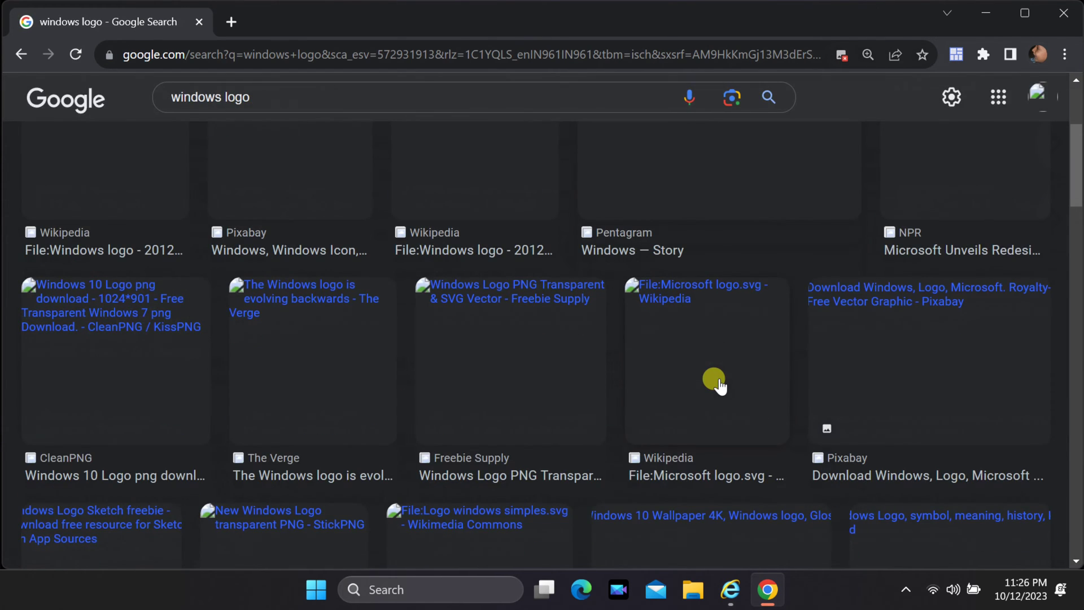
scroll(717, 384, "up", 3)
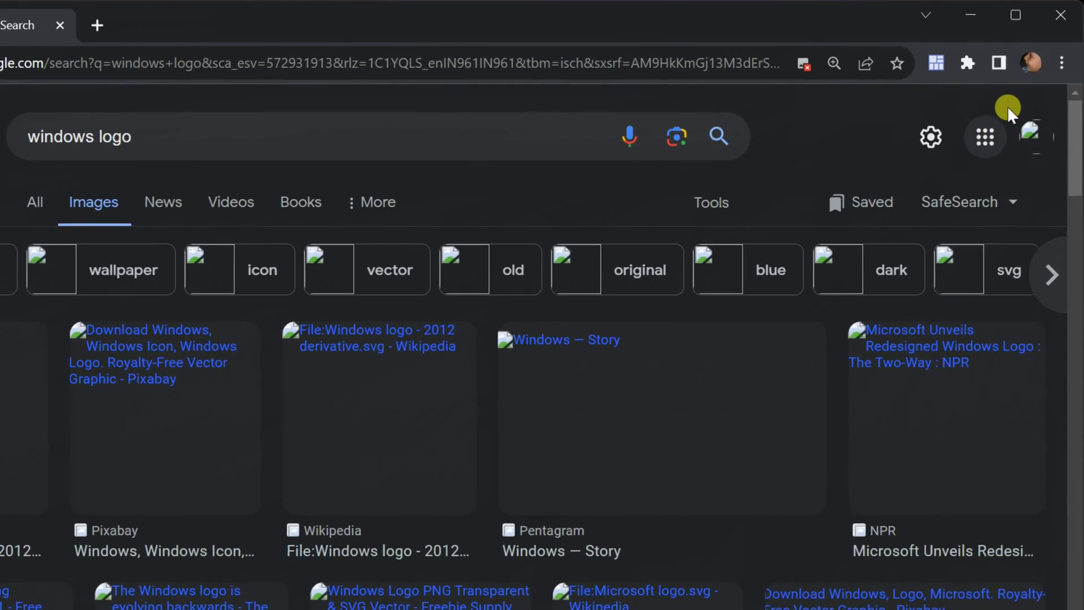
left_click(1061, 63)
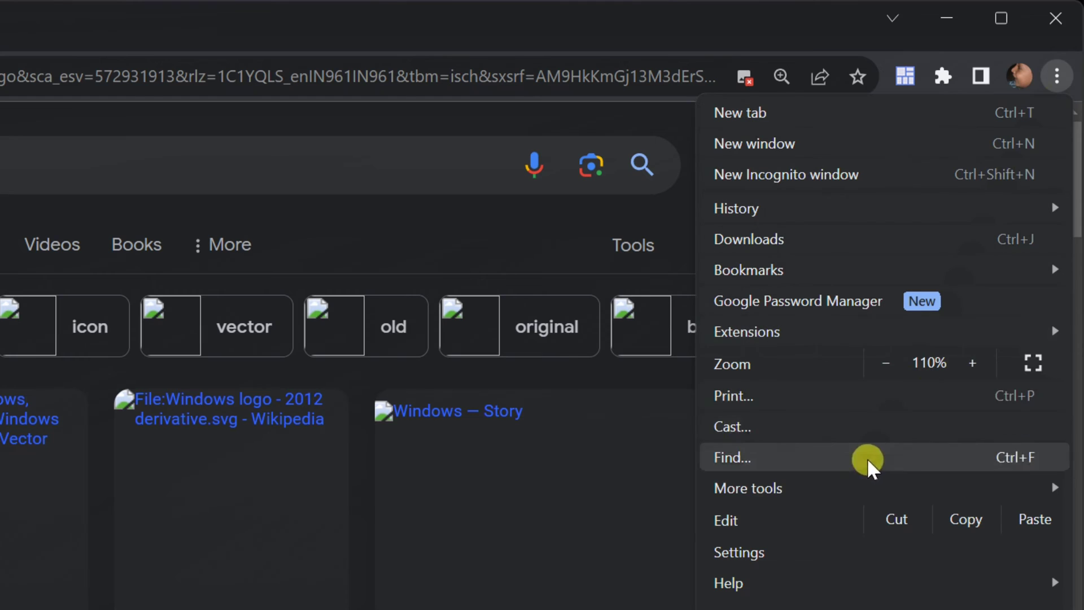
Go to Chrome Settings and show the Privacy and security section
left_click(830, 557)
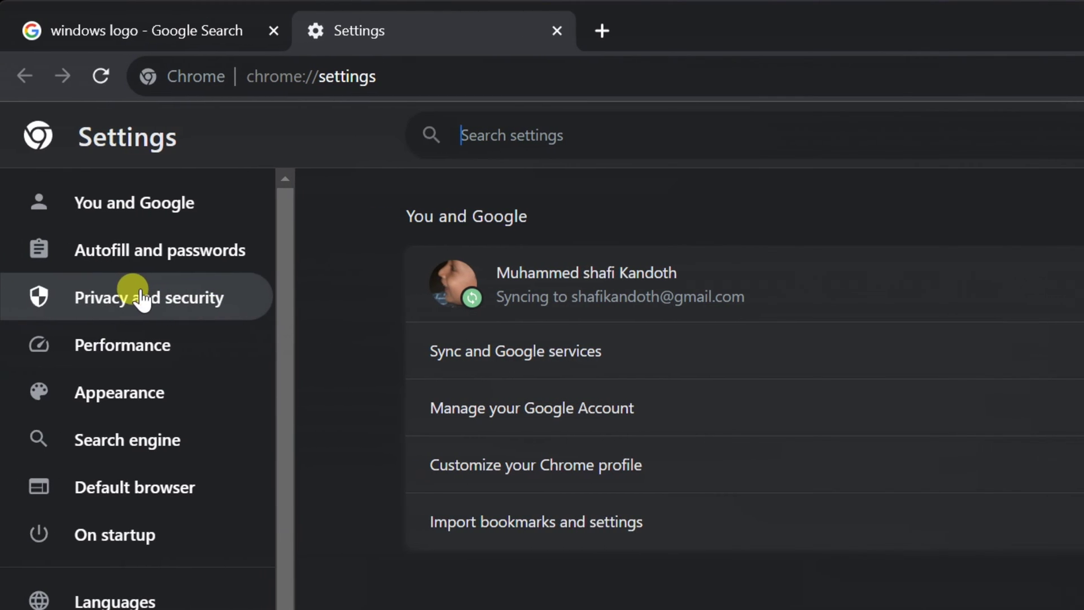
left_click(143, 298)
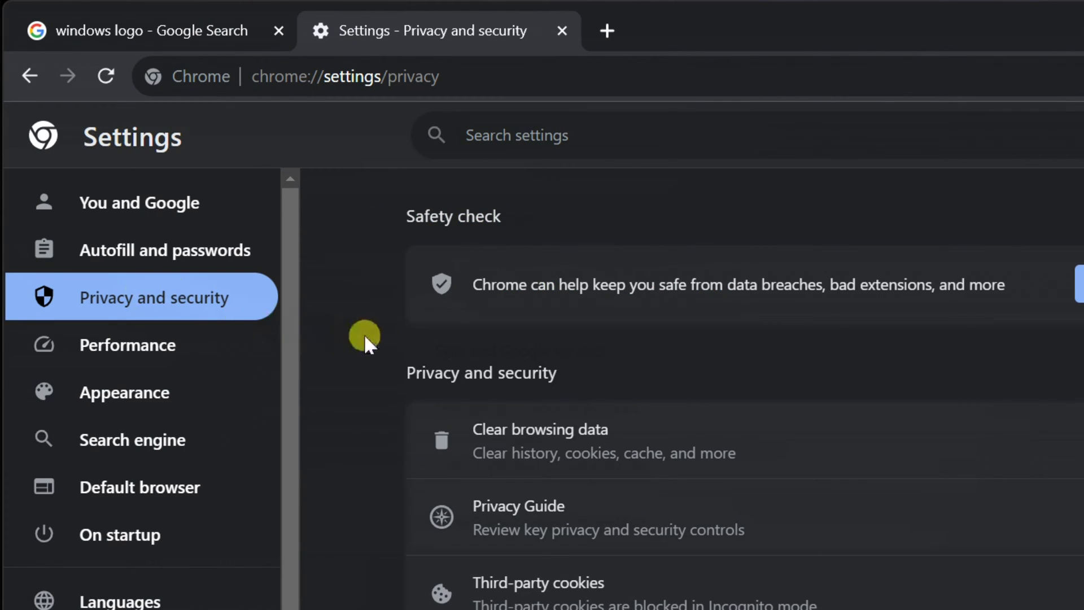
scroll(635, 159, "down", 1)
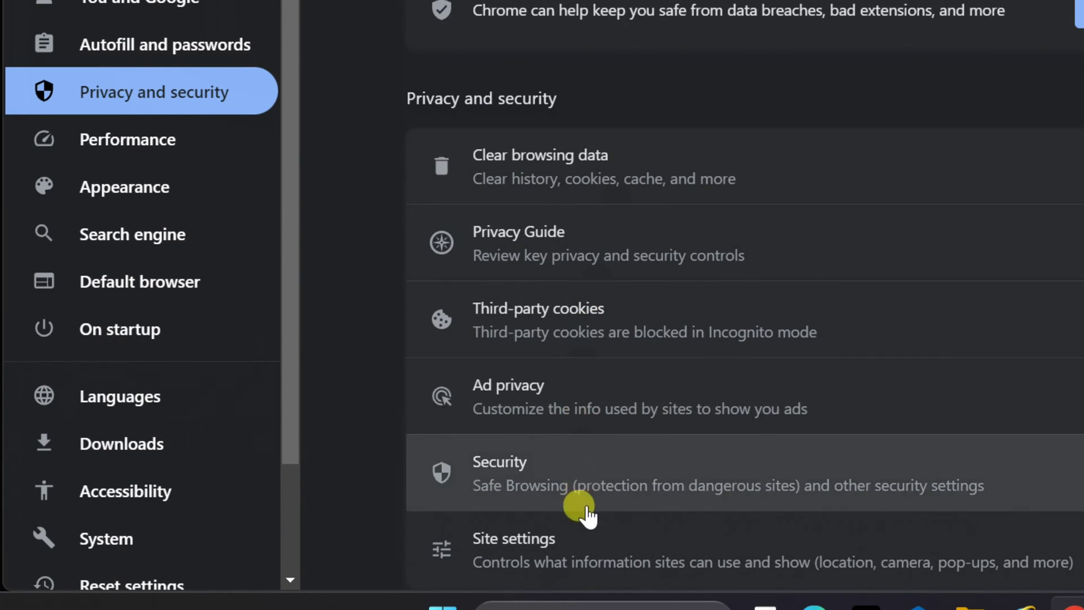
In Site settings > Images choose 'Sites can show images', then return to the search tab
left_click(584, 546)
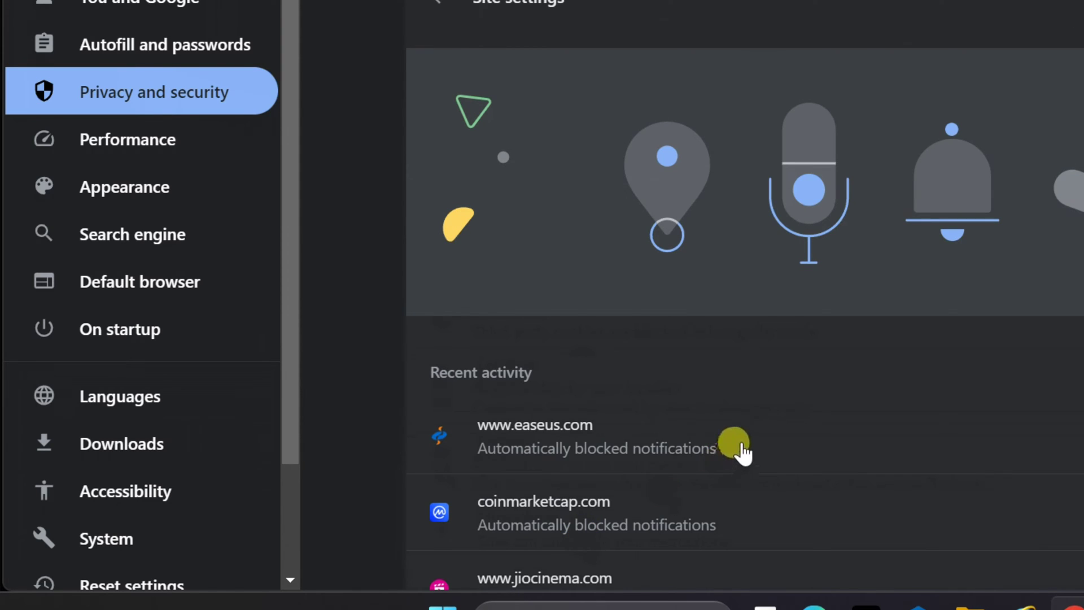
scroll(733, 450, "down", 2)
scroll(739, 449, "down", 5)
scroll(740, 449, "down", 4)
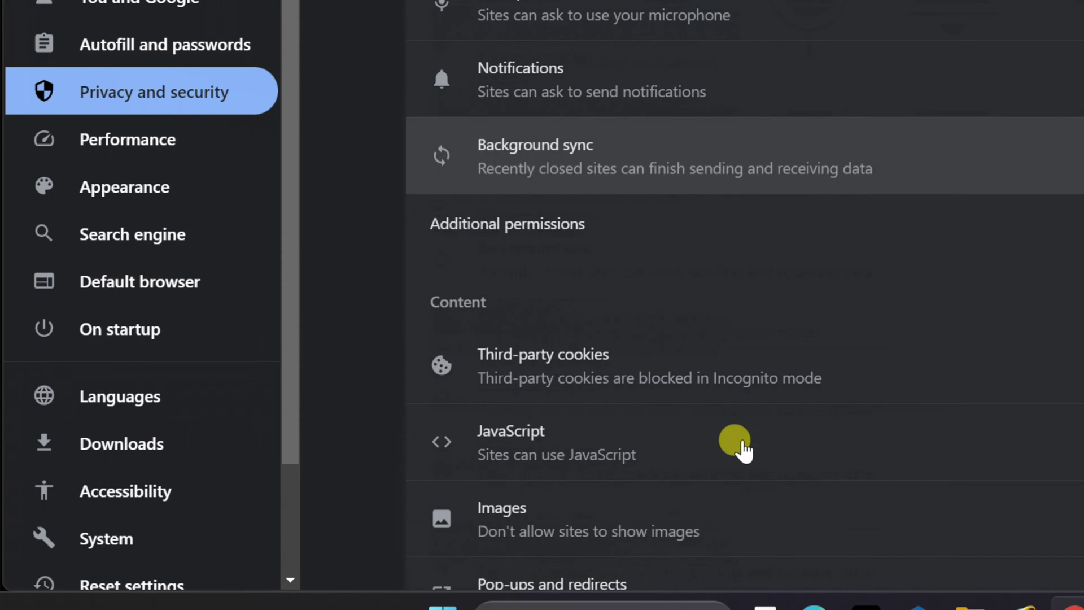
scroll(739, 450, "down", 2)
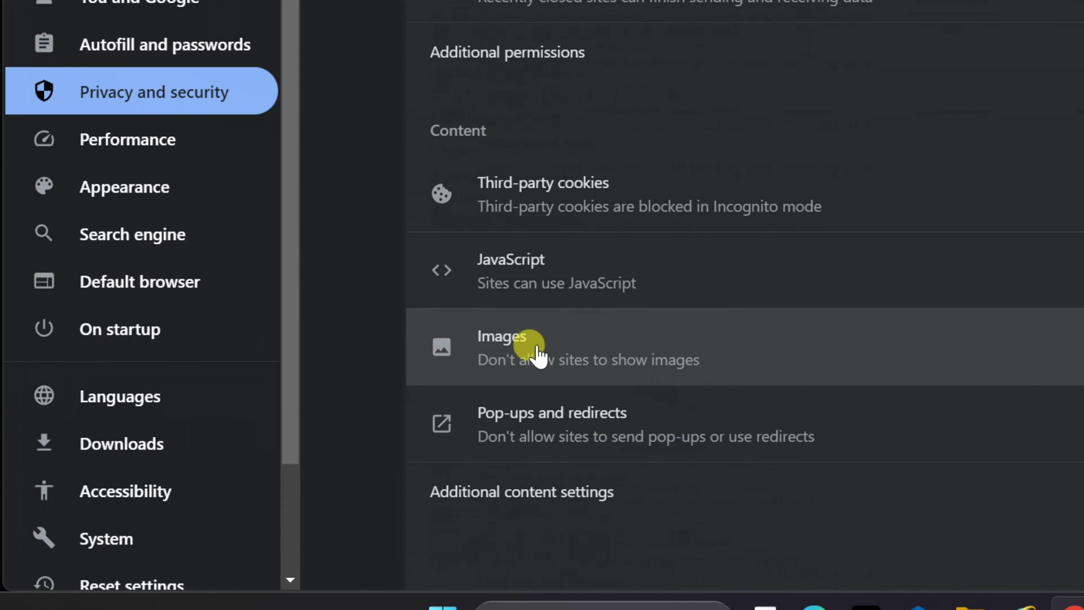
left_click(537, 351)
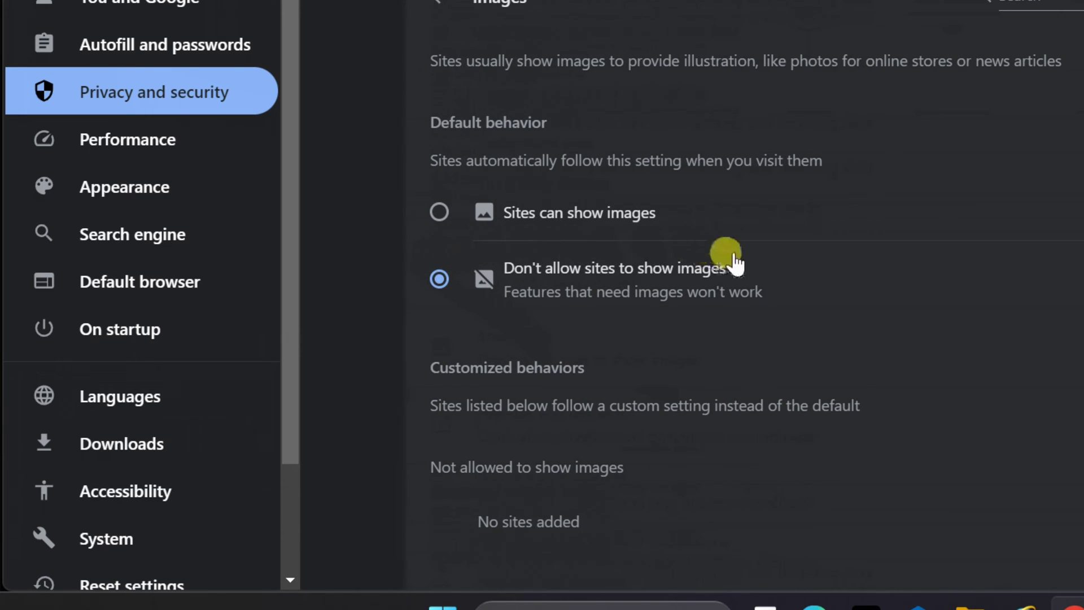
left_click(443, 280)
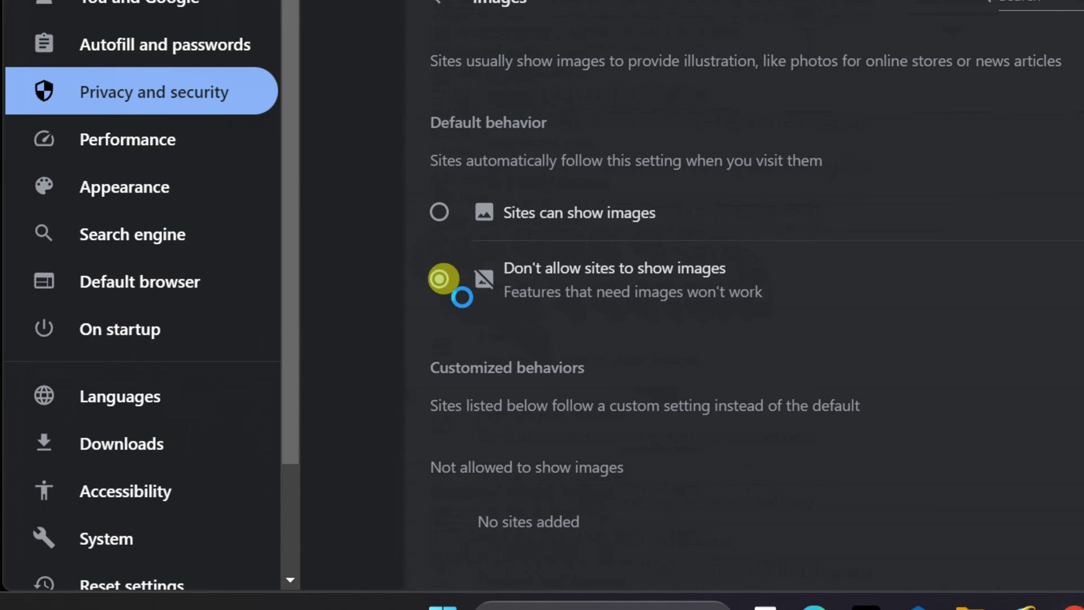
left_click(437, 215)
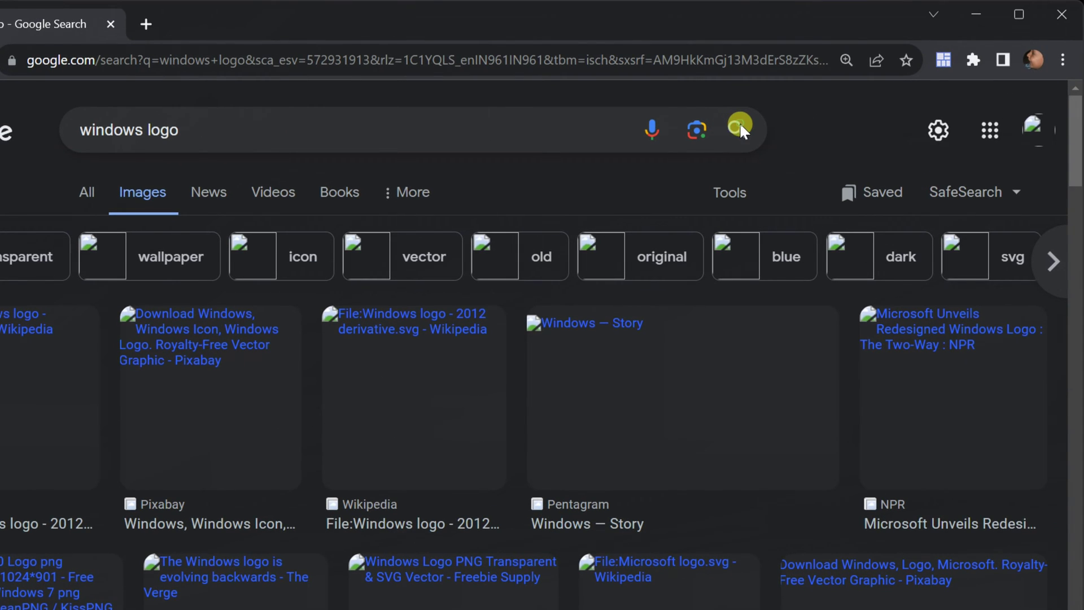
left_click(740, 125)
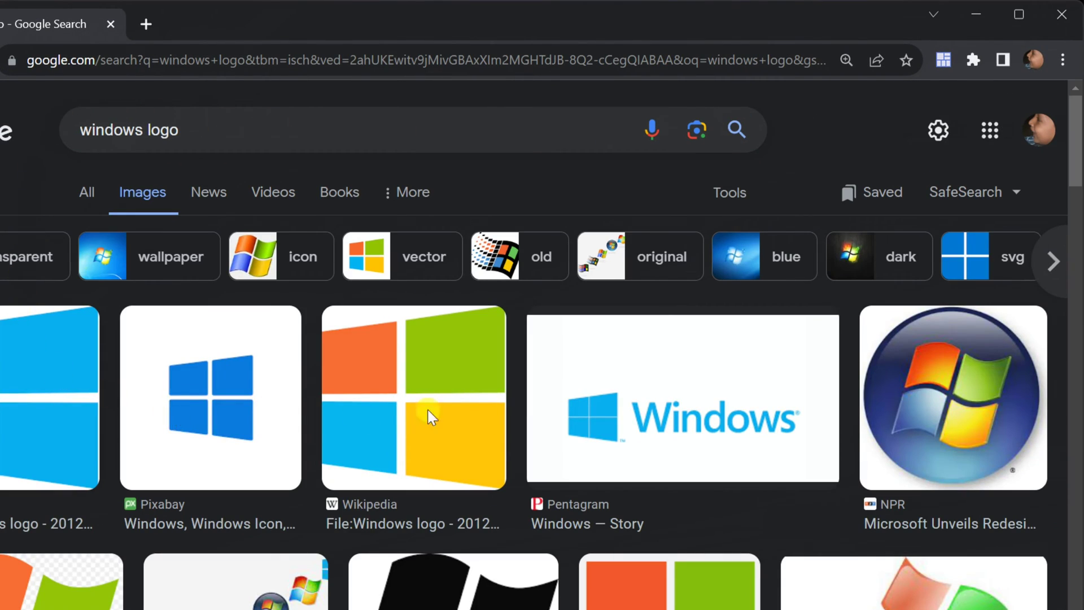
scroll(606, 399, "down", 2)
scroll(614, 406, "up", 2)
Go to the Manage Extensions page from Chrome's main menu
left_click(1062, 59)
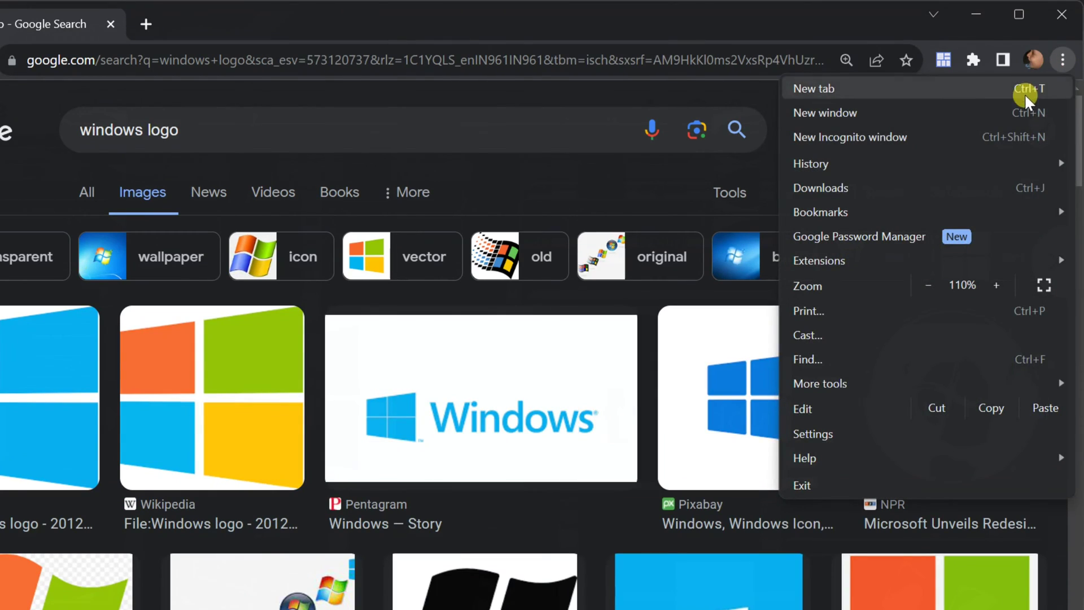
mouse_move(819, 261)
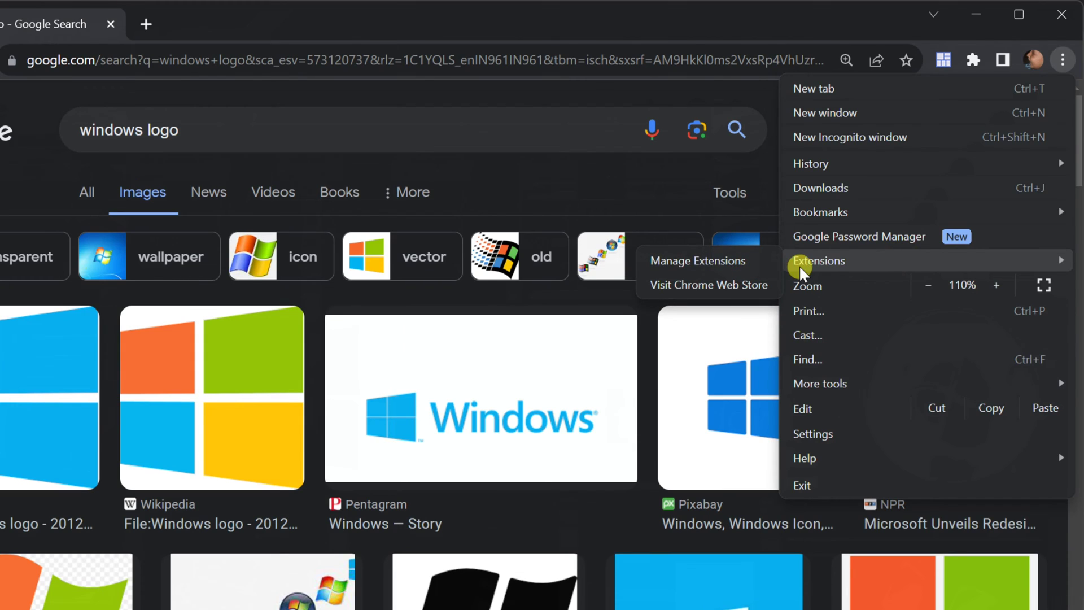
left_click(687, 265)
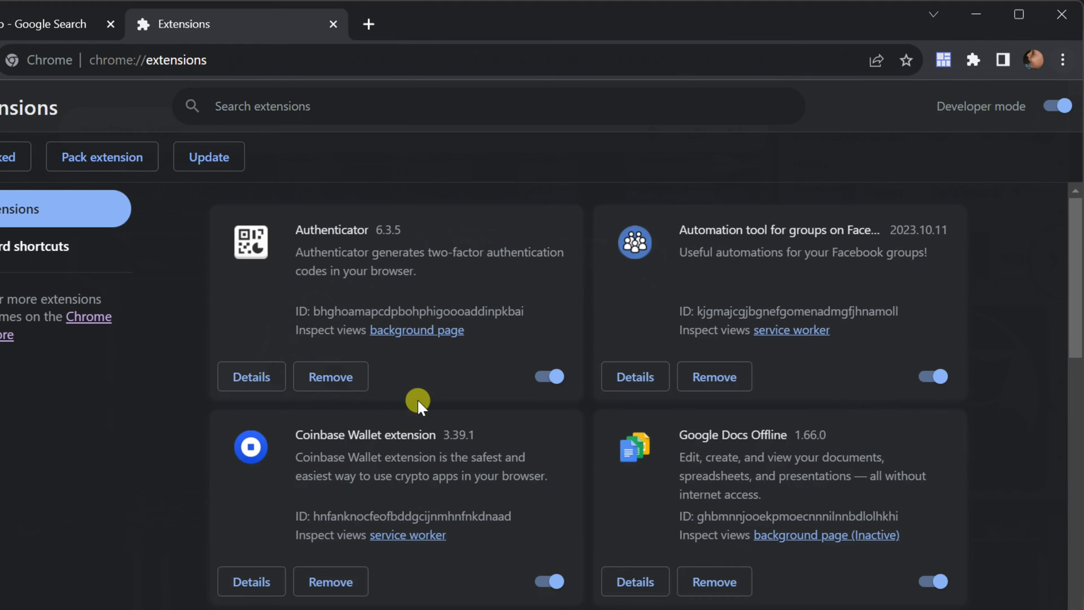
Toggle the Authenticator extension off and immediately back on
left_click(553, 378)
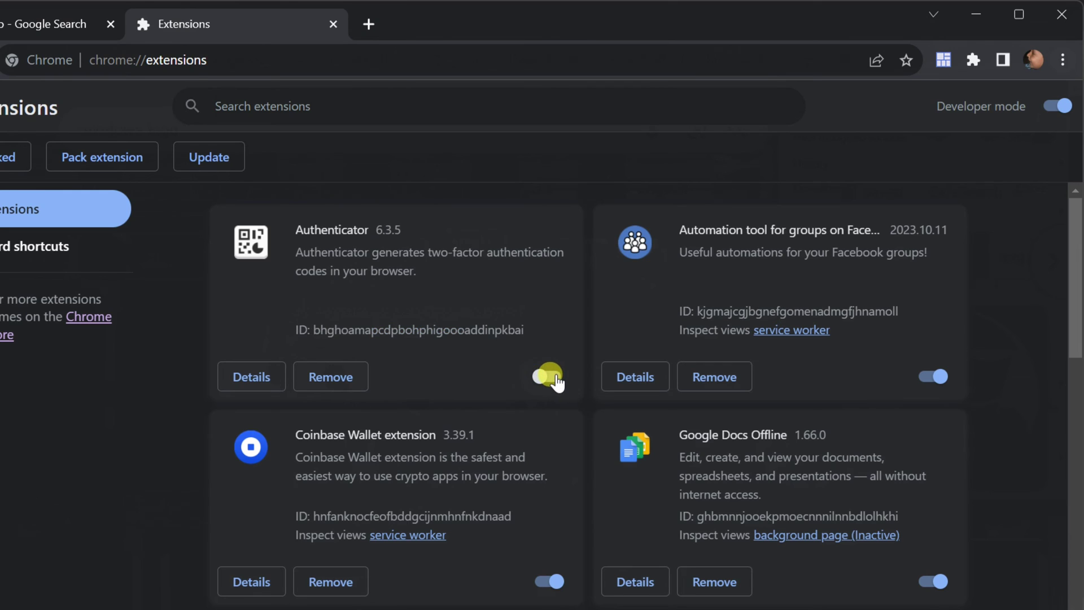
left_click(552, 380)
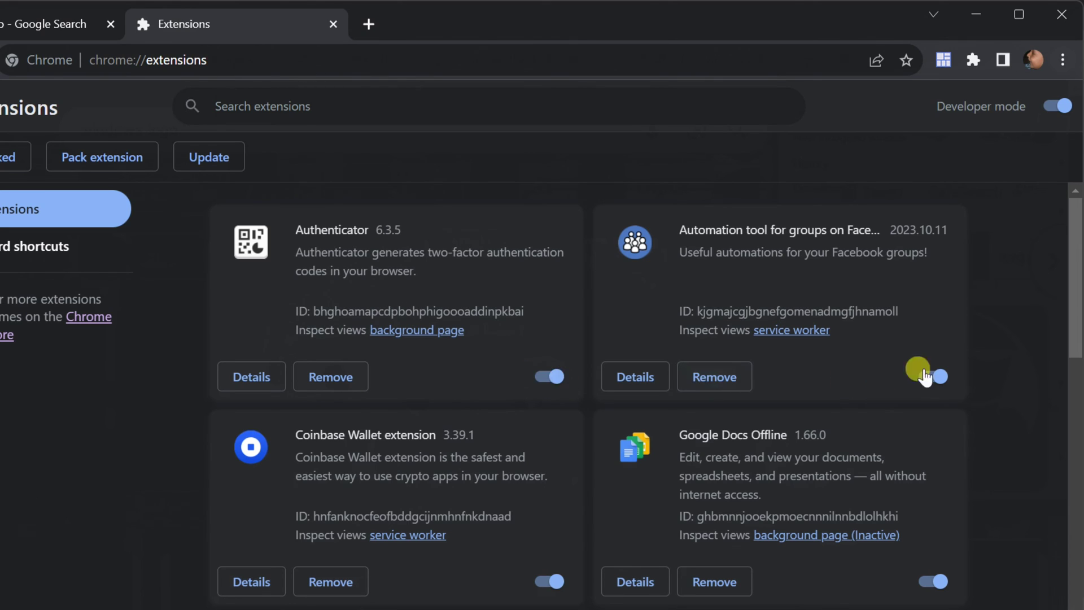